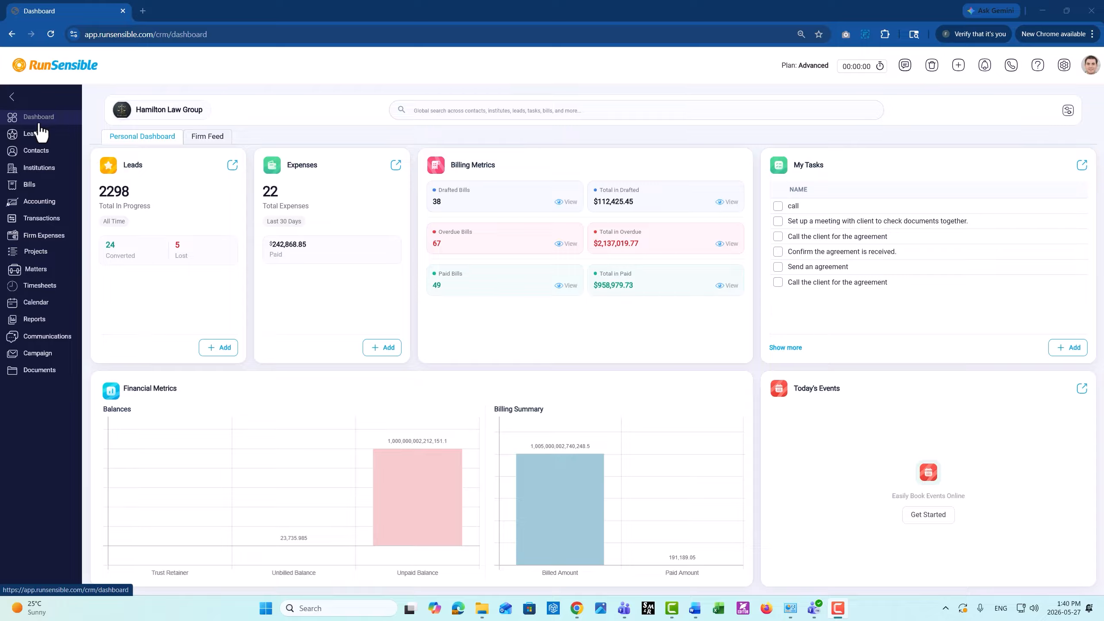
Open the firm's bank transactions page.
left_click(51, 225)
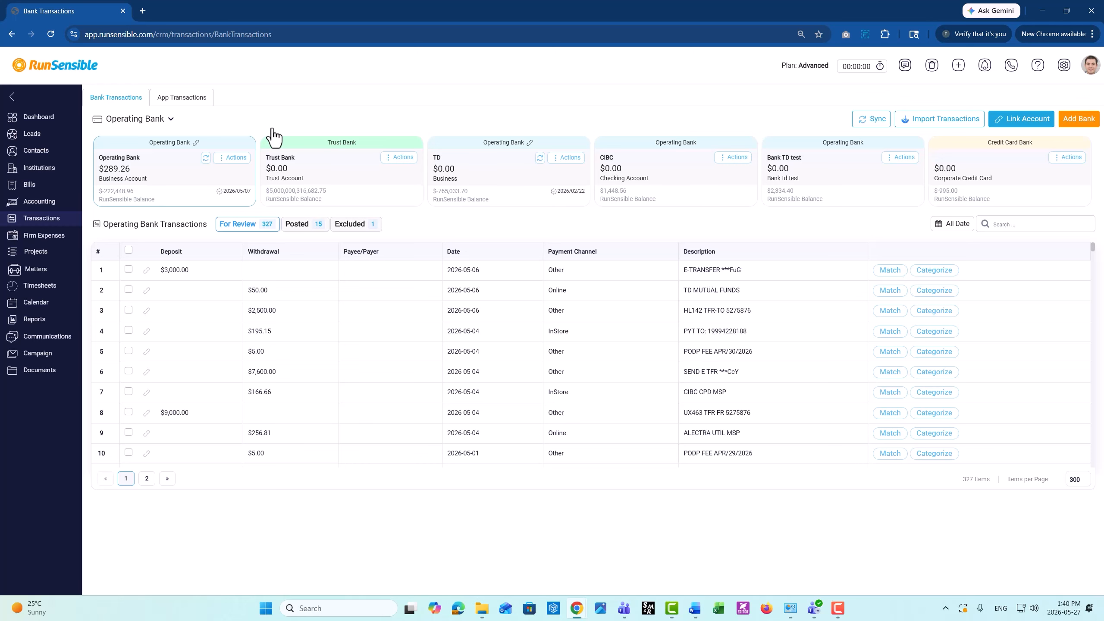
Try out the new bank form with the Trust account type and the active setting, closing it without saving.
left_click(1085, 130)
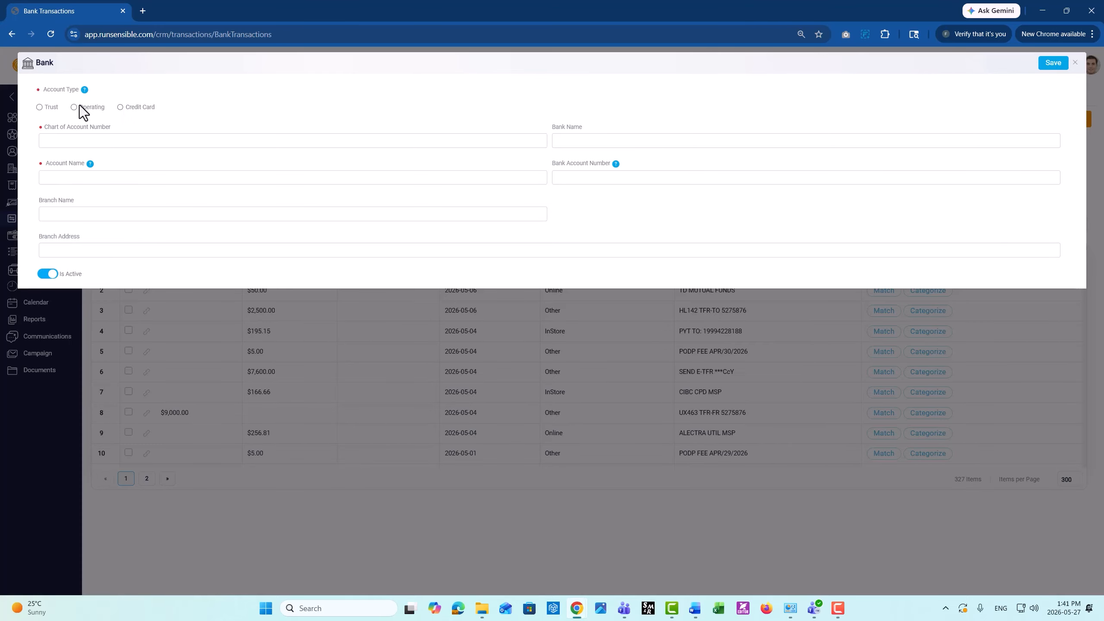
left_click(39, 108)
left_click(46, 274)
left_click(1075, 64)
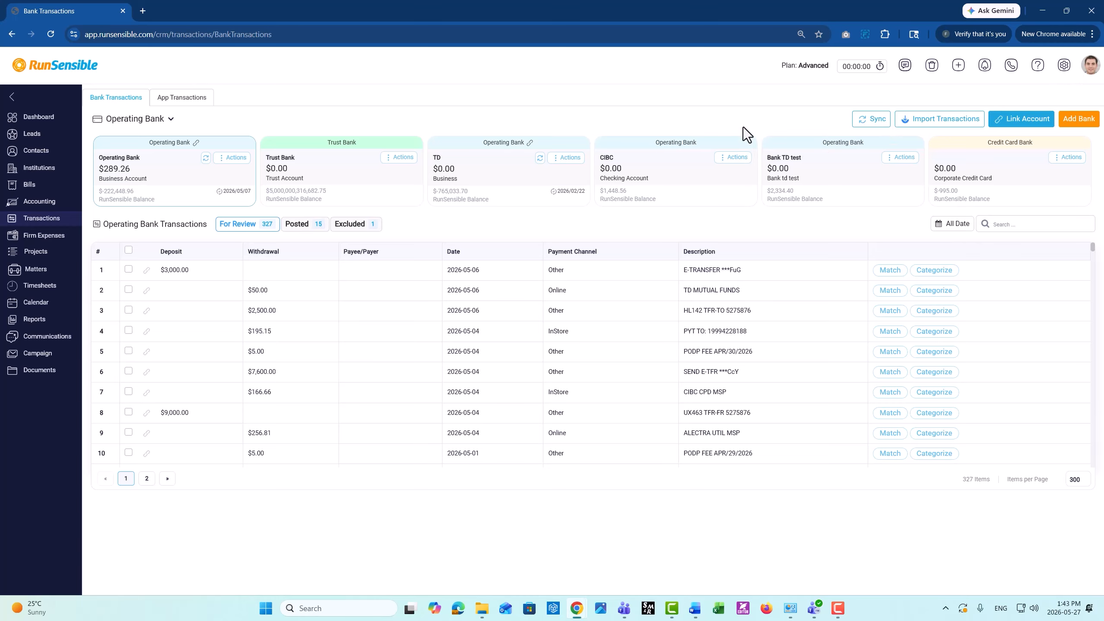
Start linking a TD Bank account through Plaid as far as the bank's login page, and exit without logging in.
left_click(1012, 130)
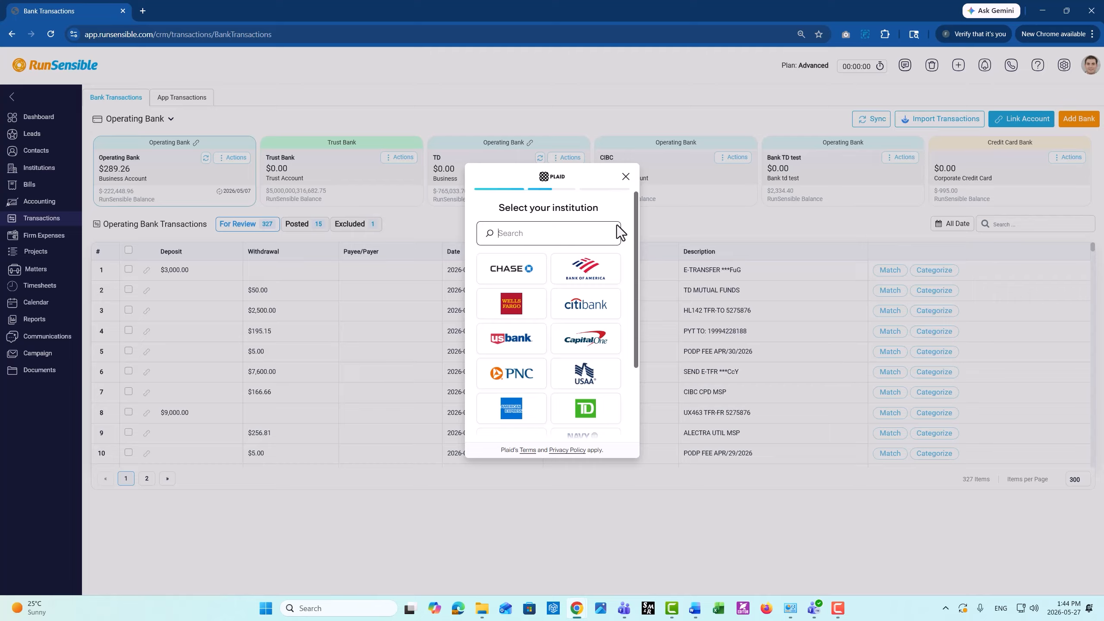
left_click(602, 410)
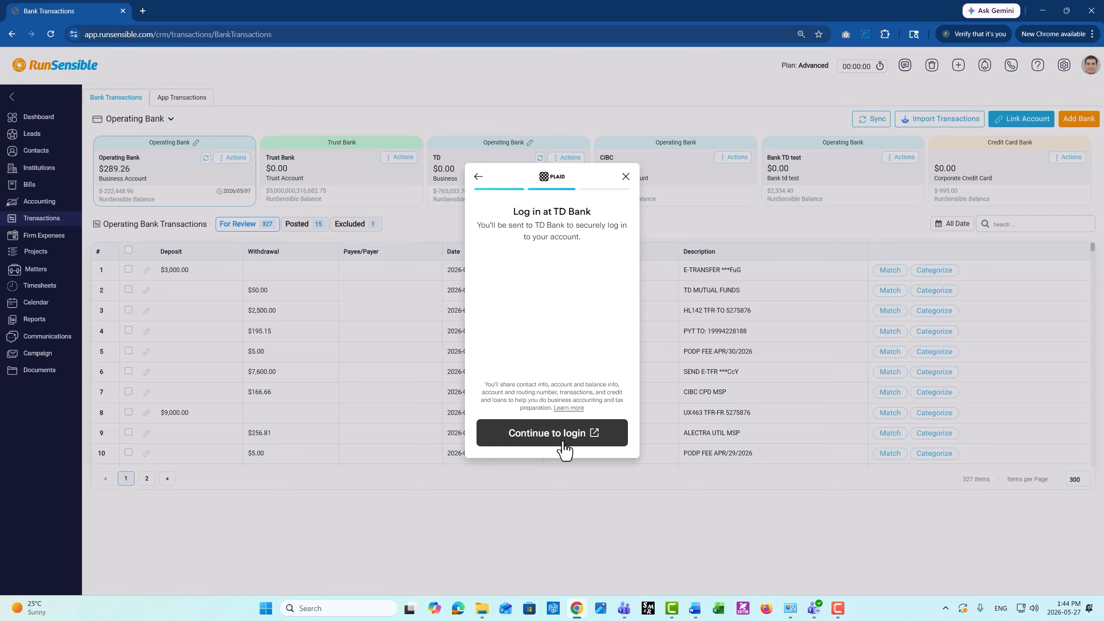
left_click(563, 443)
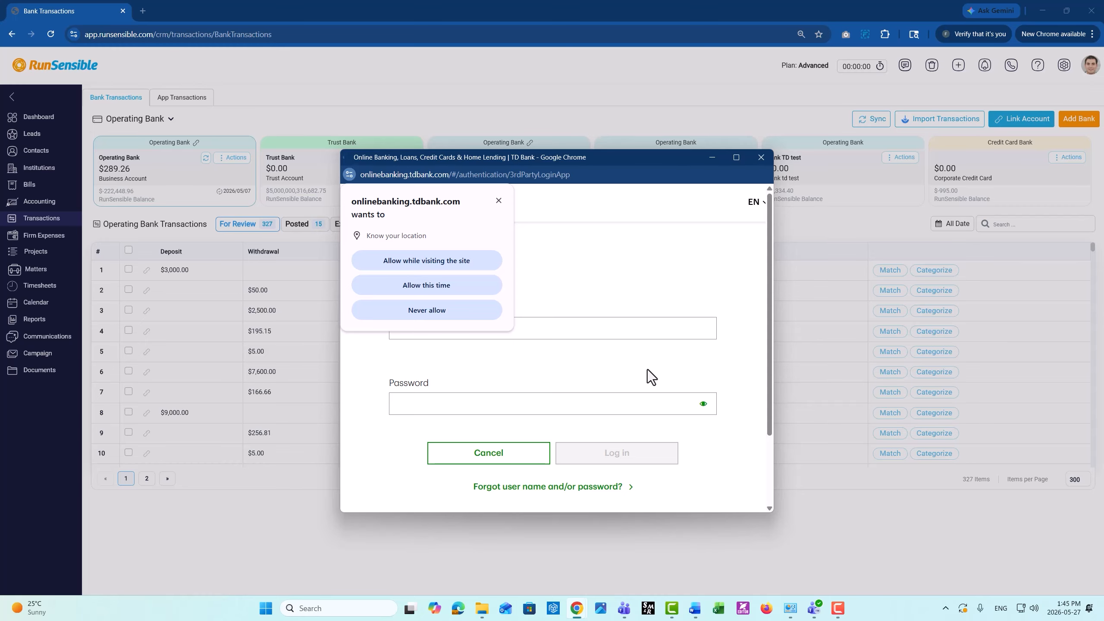
left_click(499, 201)
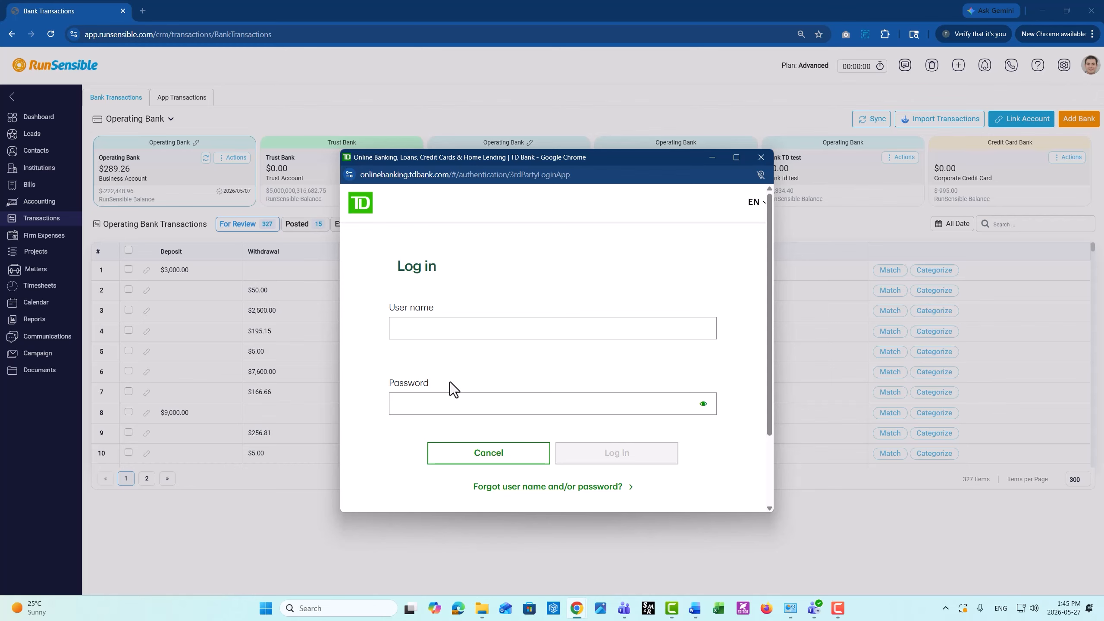
left_click(761, 158)
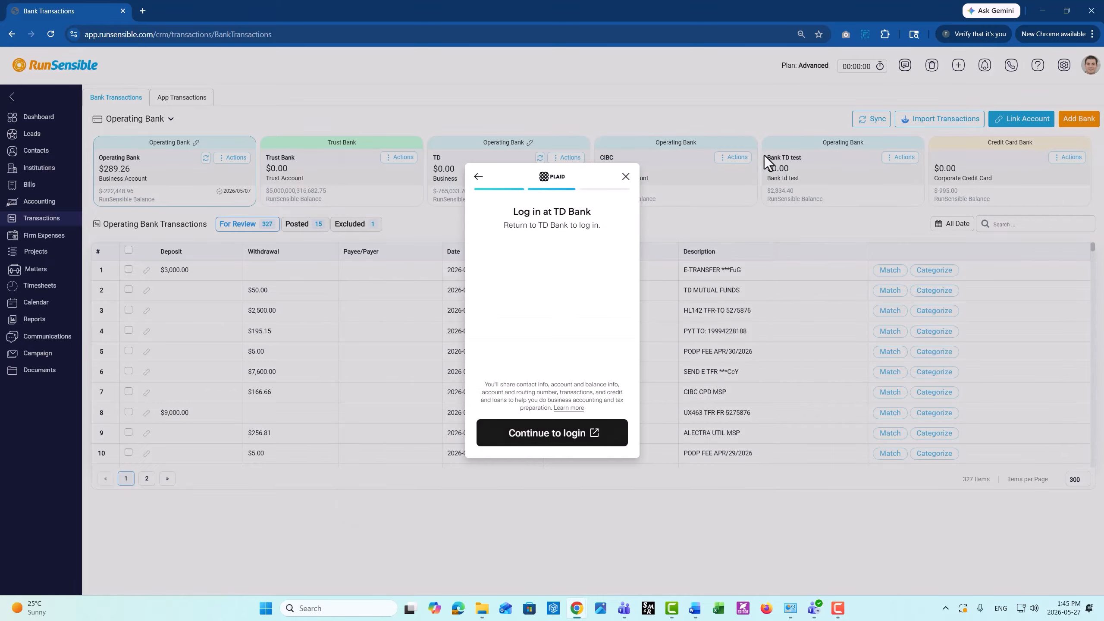
left_click(626, 176)
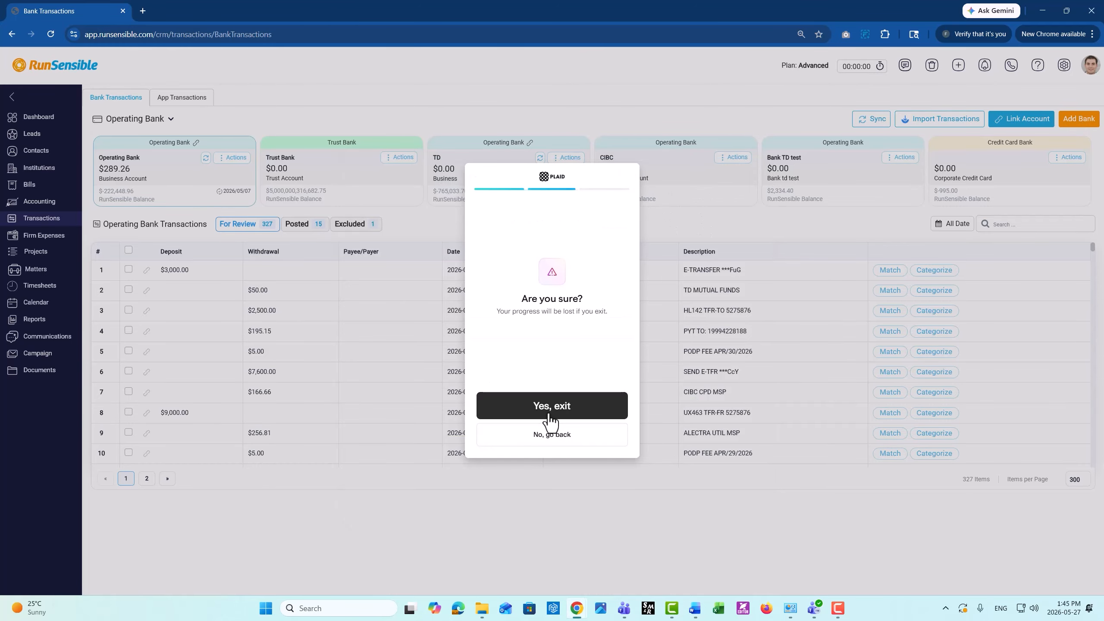
left_click(550, 417)
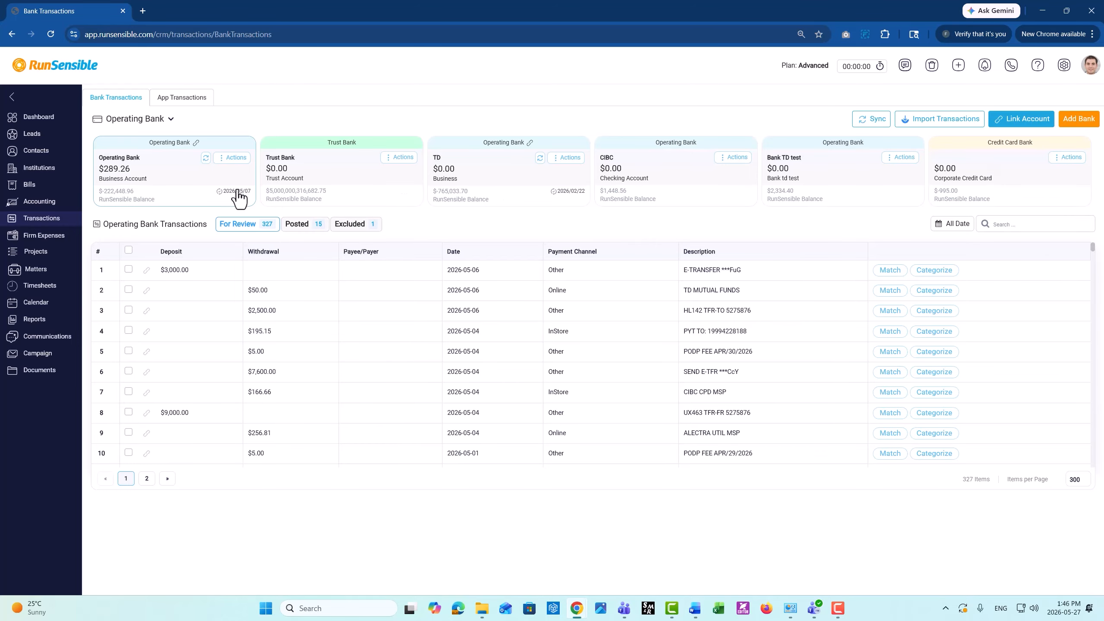
Start a bank transaction import from the Operating Bank and choose Business Account as the account for the file.
left_click(201, 179)
left_click(961, 119)
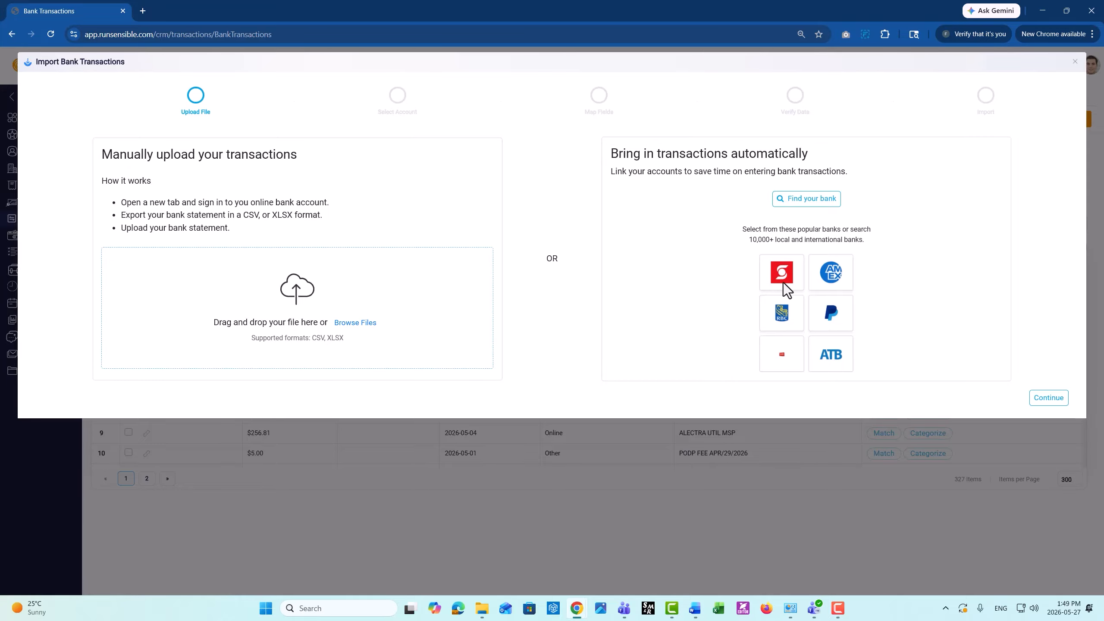
left_click(1060, 402)
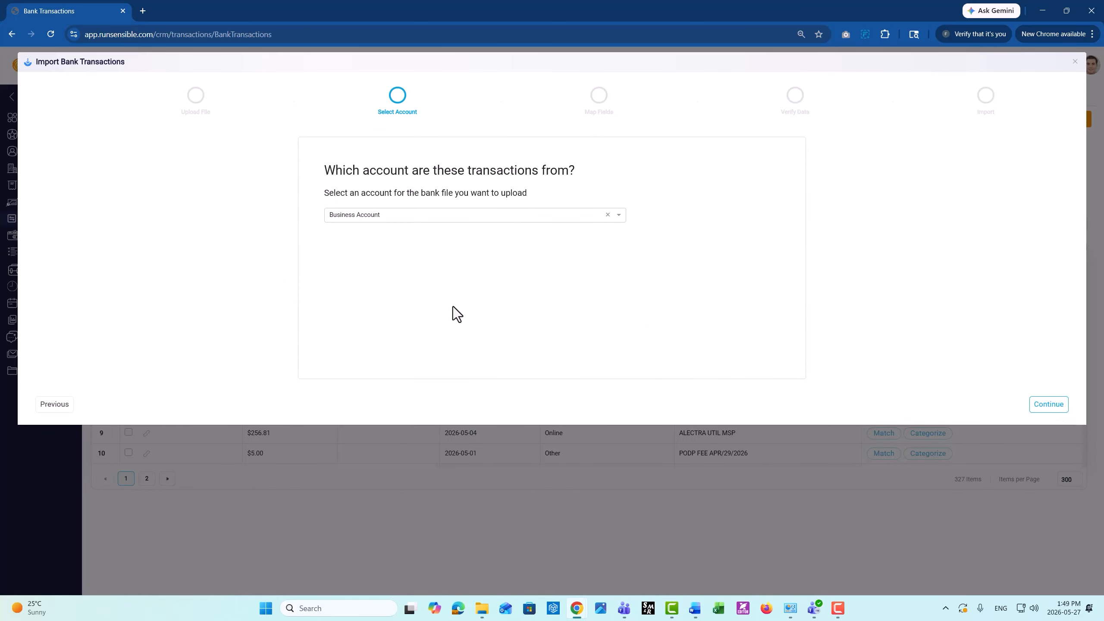
left_click(472, 217)
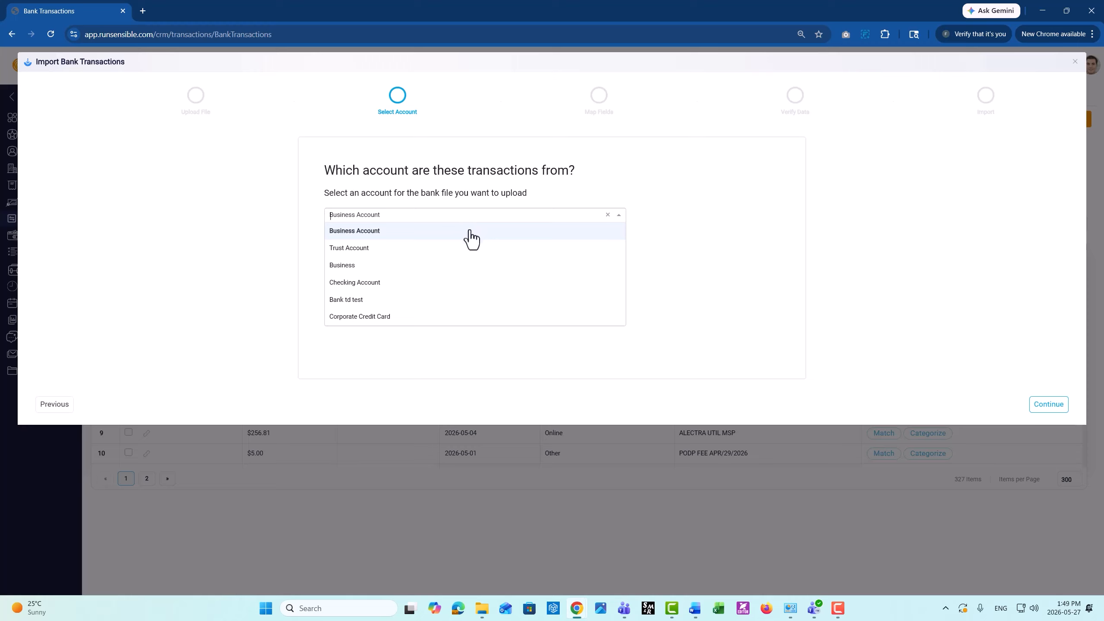
left_click(472, 239)
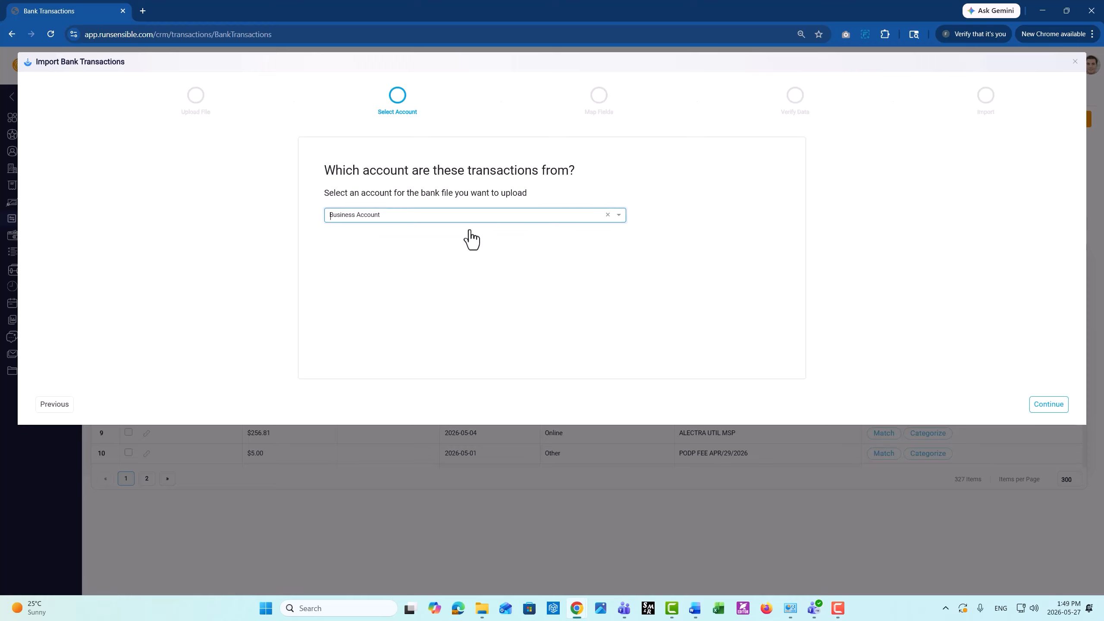
left_click(1037, 405)
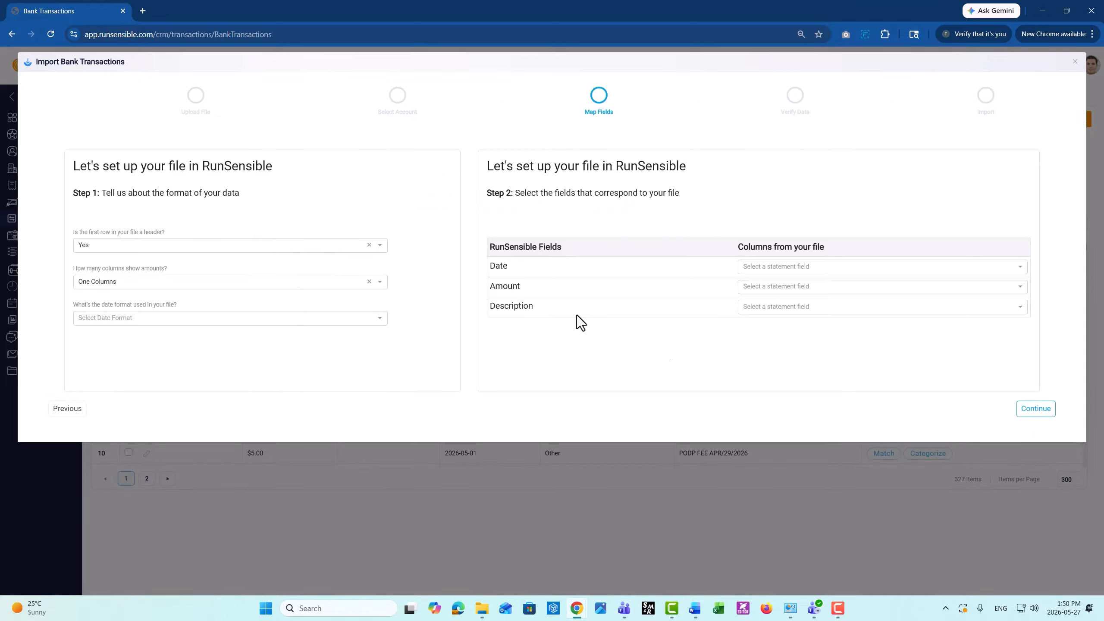
Set the import file's format to no header row, two amount columns and the MM/DD/YYYY date format.
left_click(313, 252)
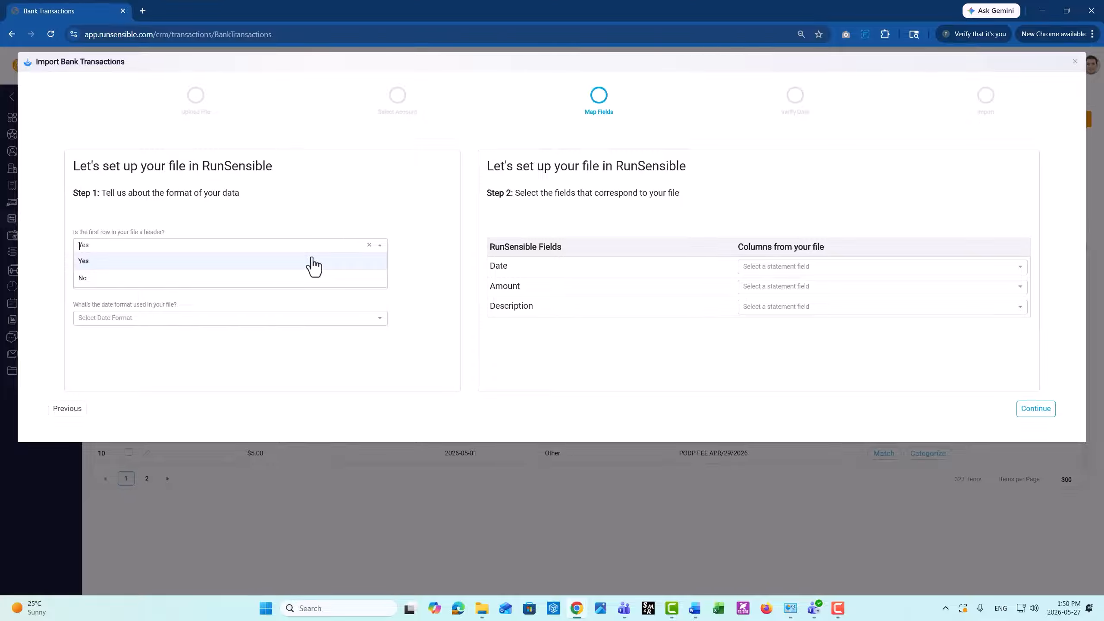
left_click(313, 263)
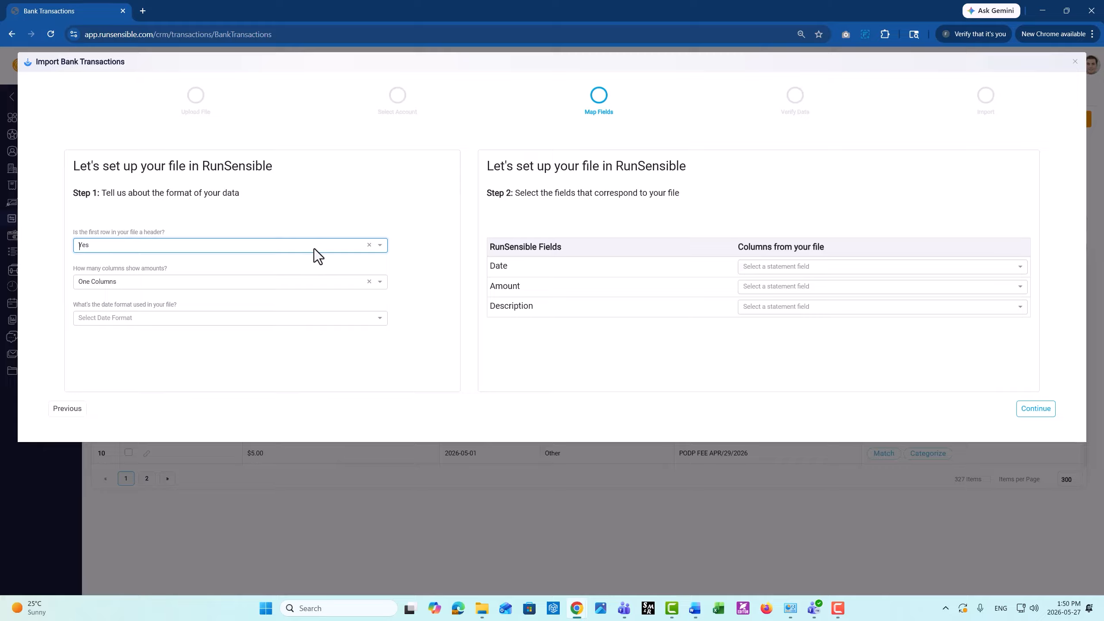
left_click(314, 249)
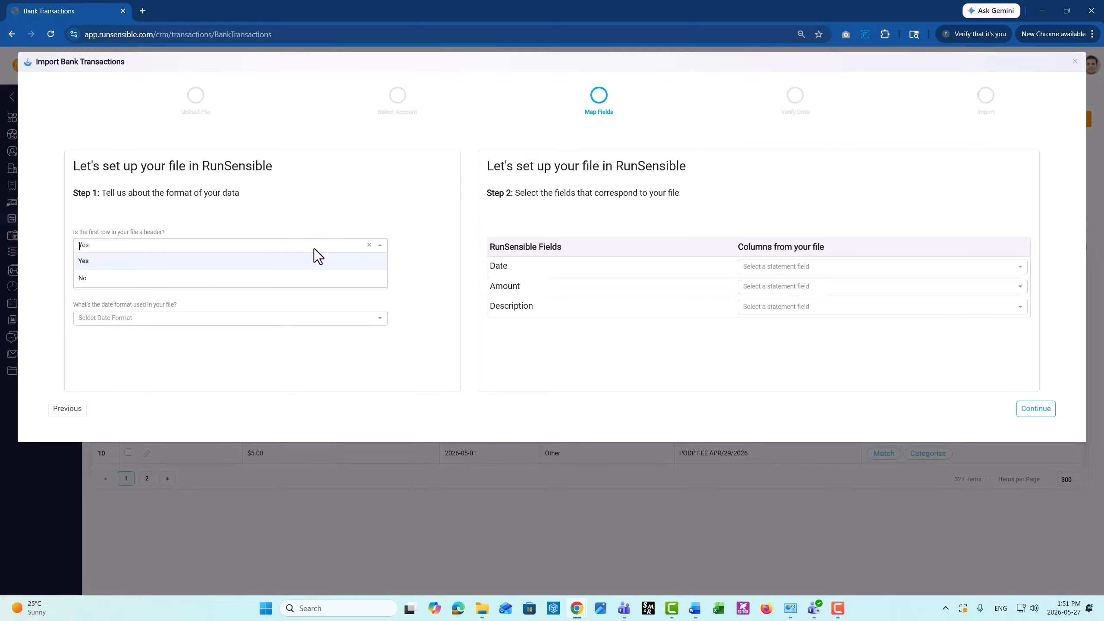
left_click(317, 278)
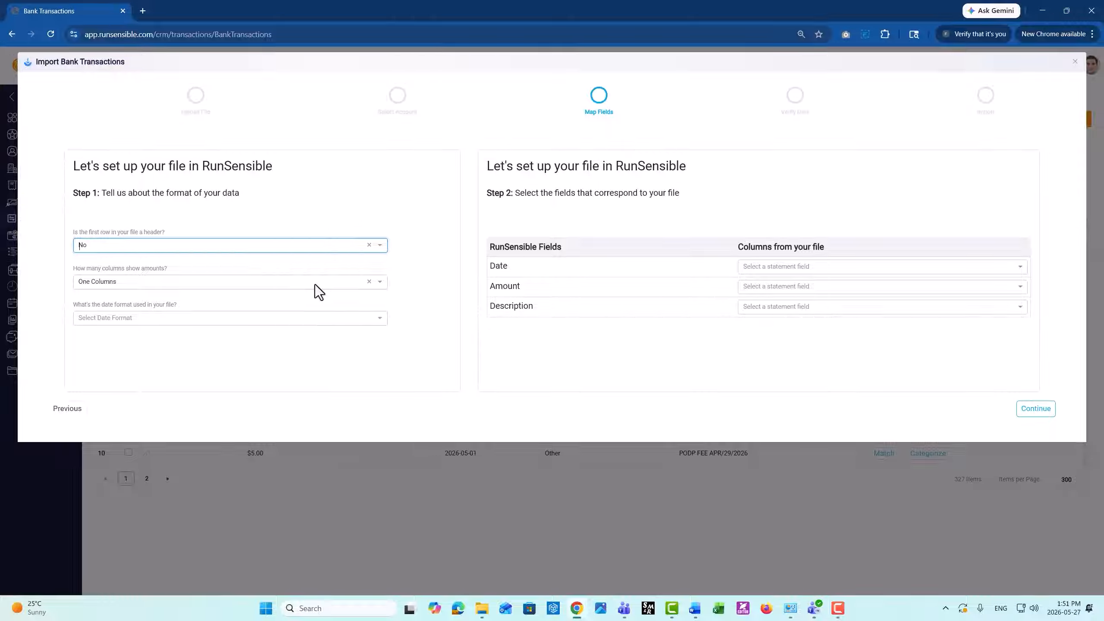
left_click(314, 285)
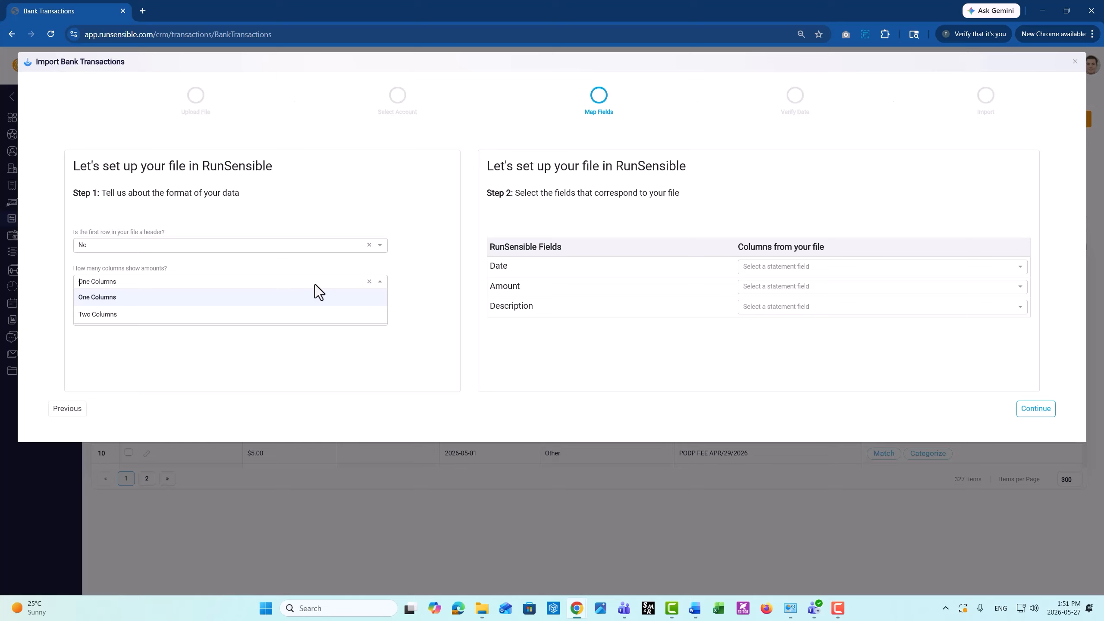
left_click(317, 318)
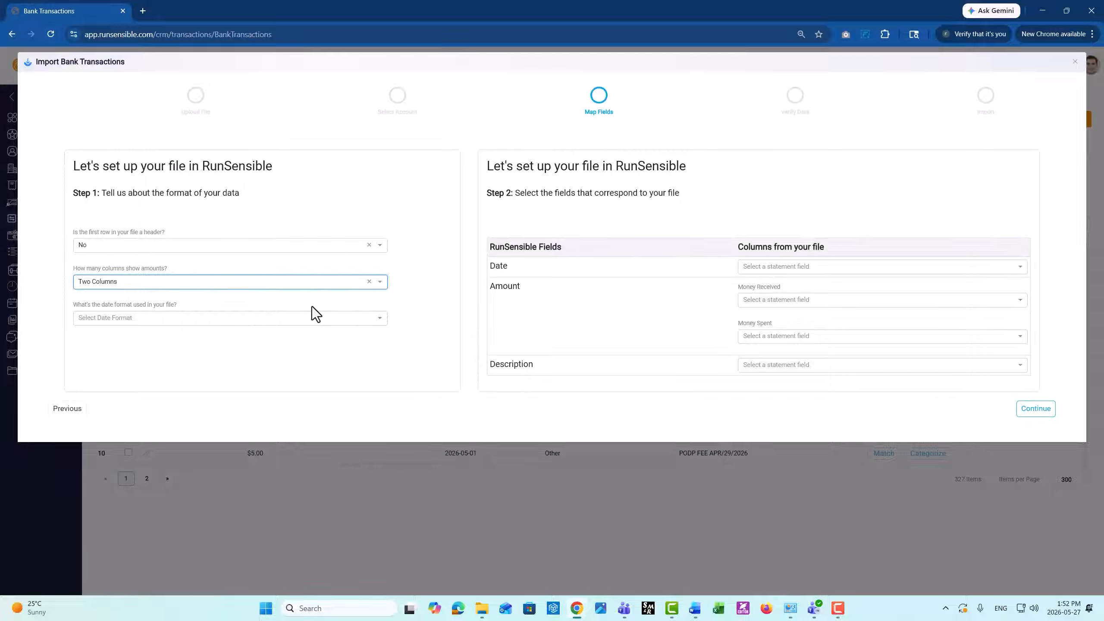
left_click(311, 321)
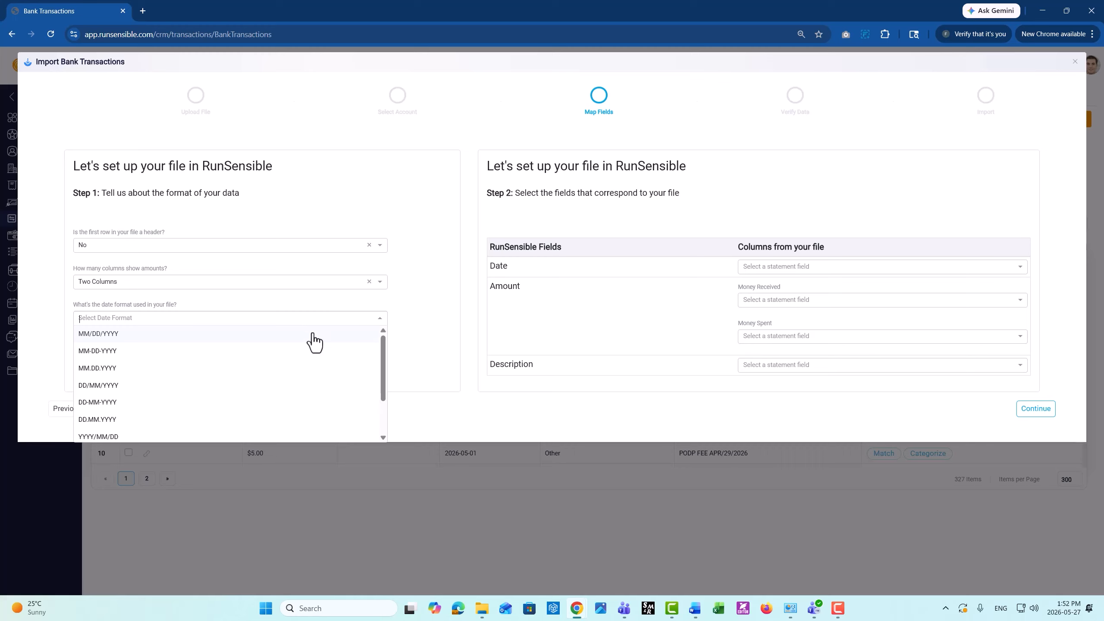
left_click(315, 343)
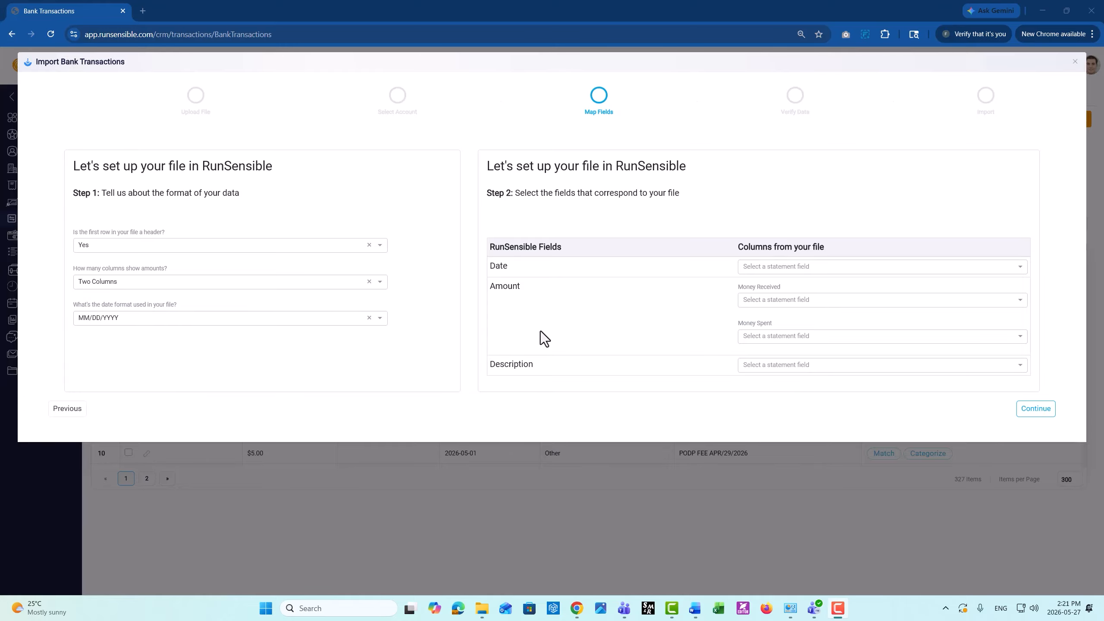
Map Date to column 1, Money Received to column 3 debit, Money Spent to column 4 credit and Description to column 2, and continue to verification.
left_click(766, 268)
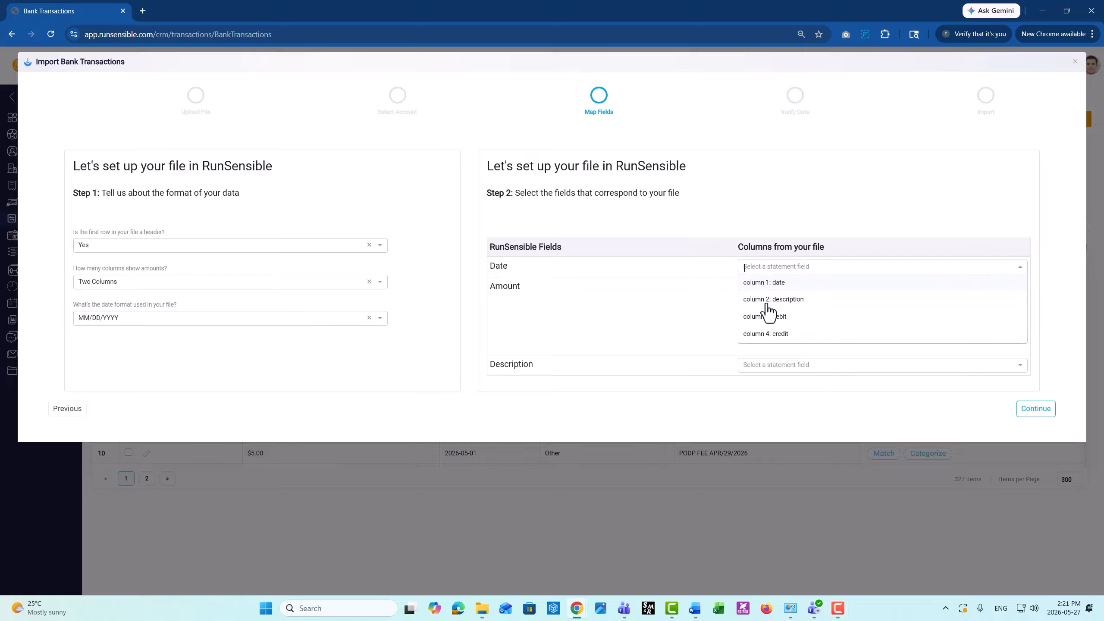
left_click(762, 284)
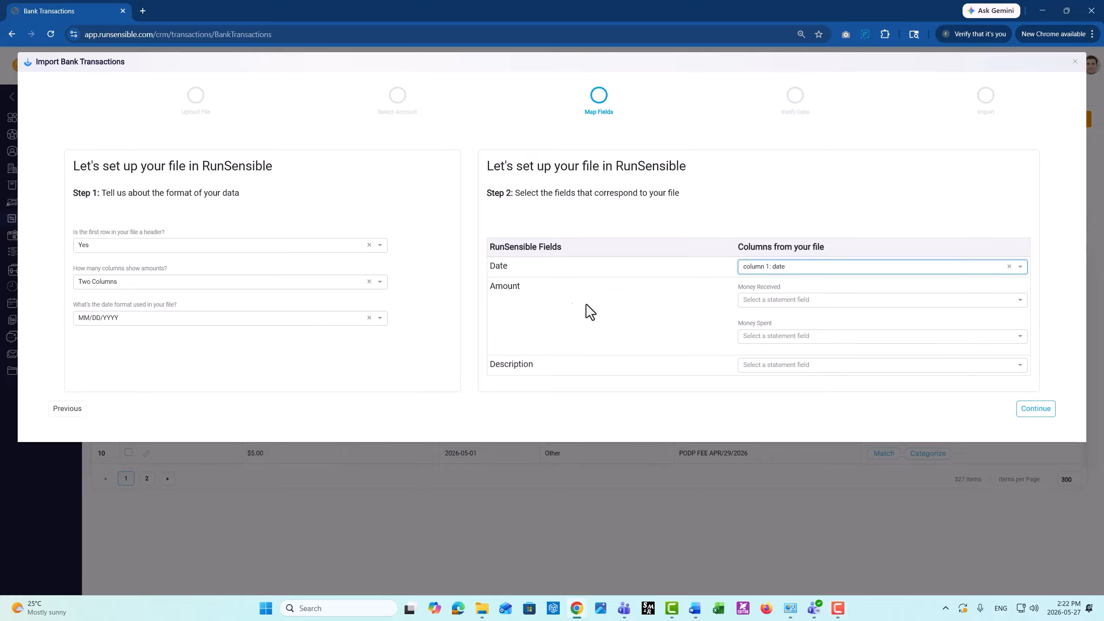
left_click(757, 305)
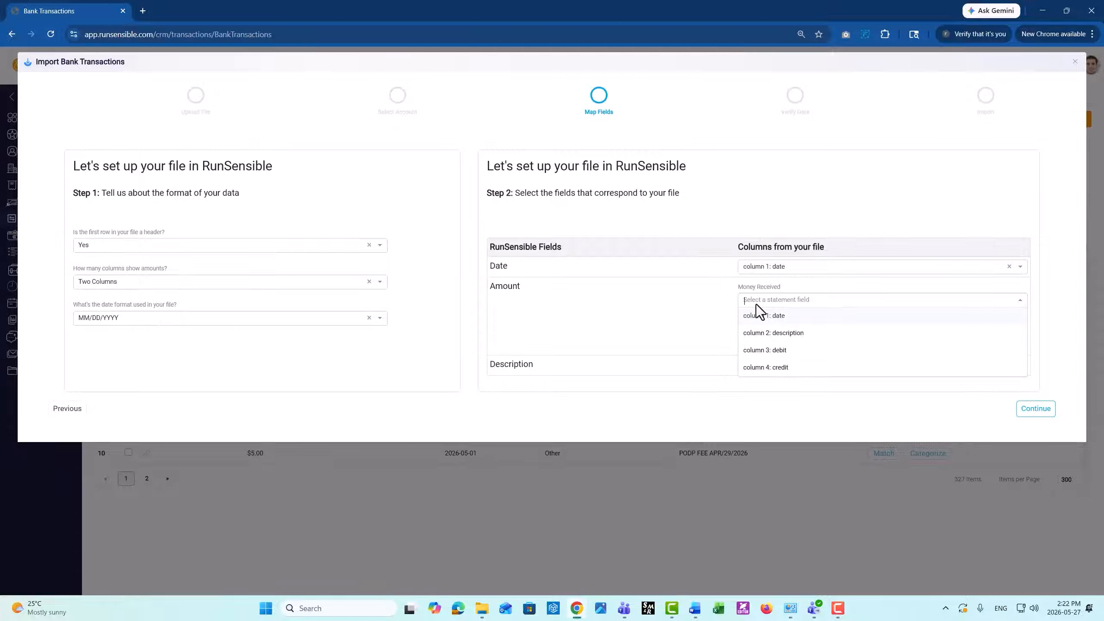
left_click(768, 351)
left_click(759, 338)
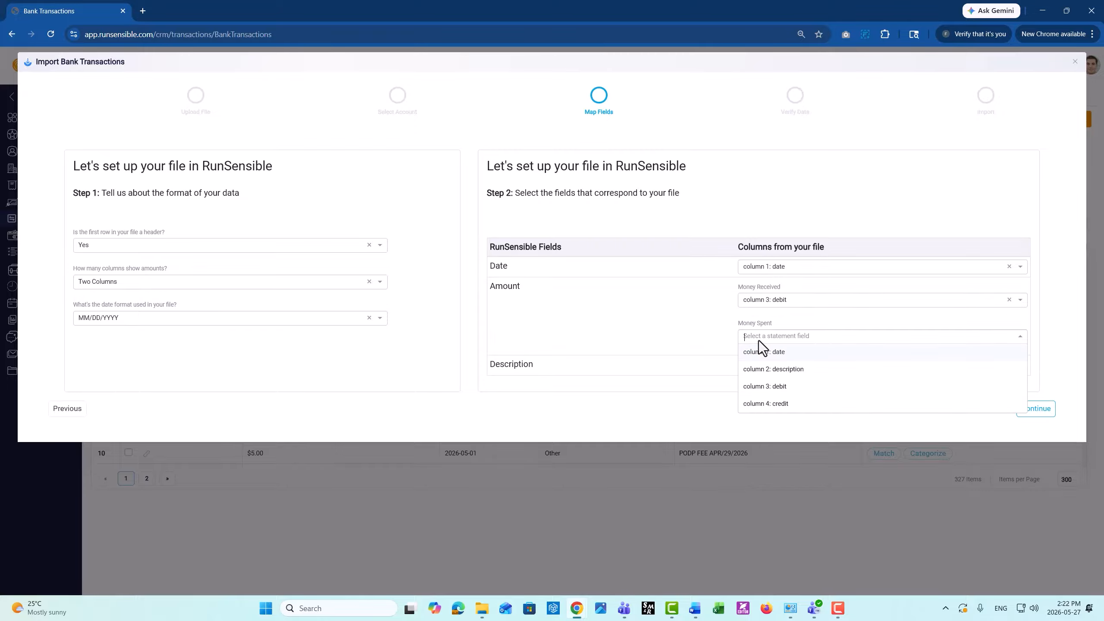
left_click(769, 403)
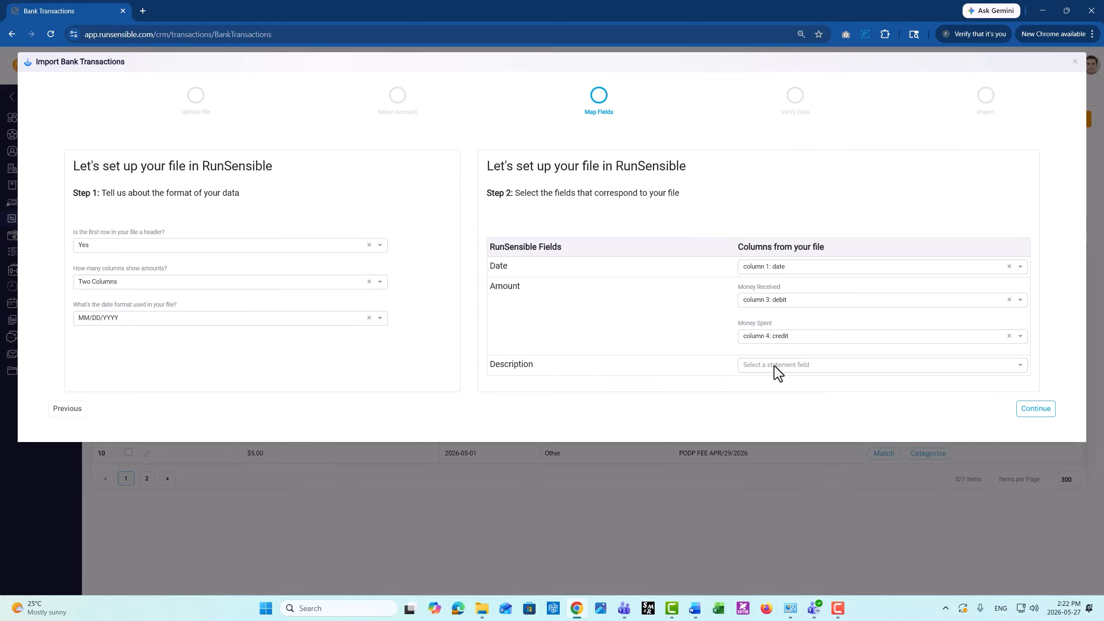
left_click(775, 365)
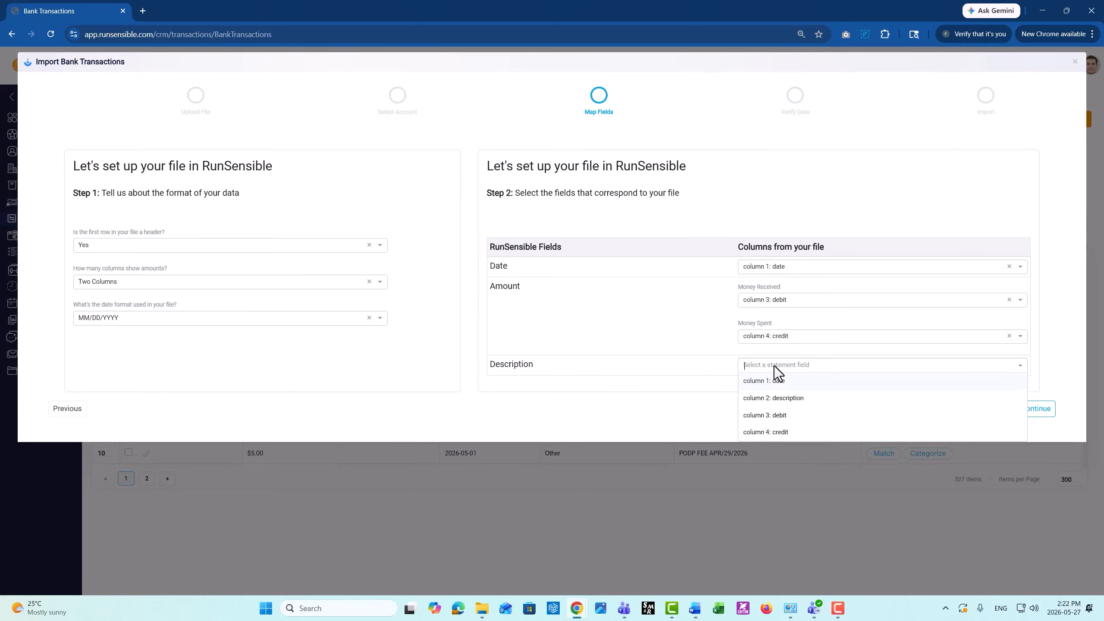
left_click(782, 399)
left_click(1036, 411)
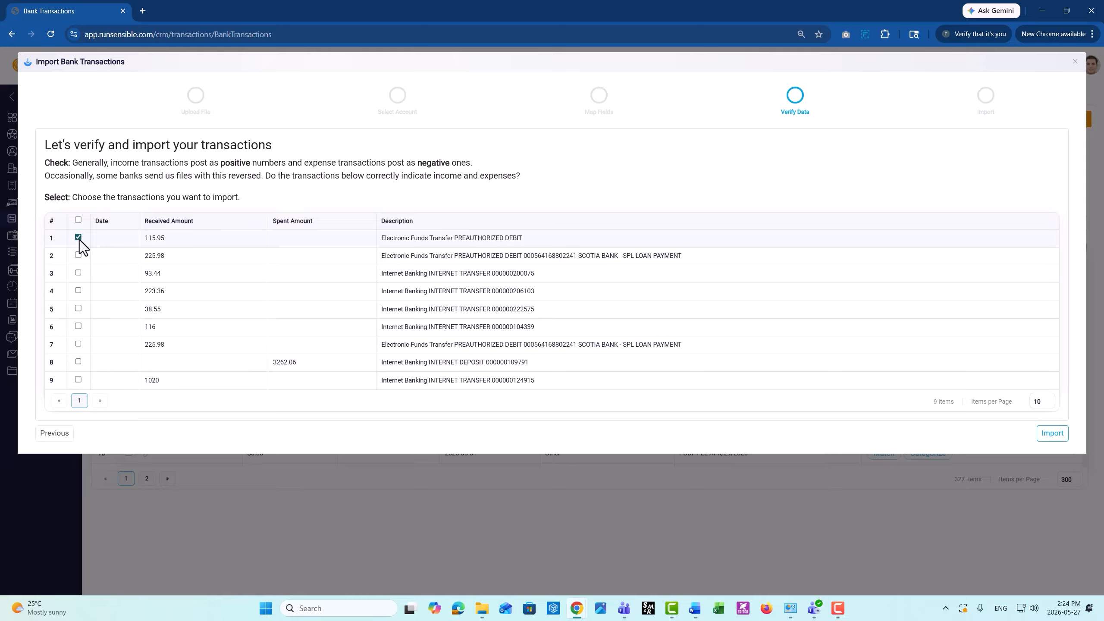
Mark all listed transactions for import with the select-all checkbox.
left_click(78, 219)
left_click(78, 219)
left_click(78, 220)
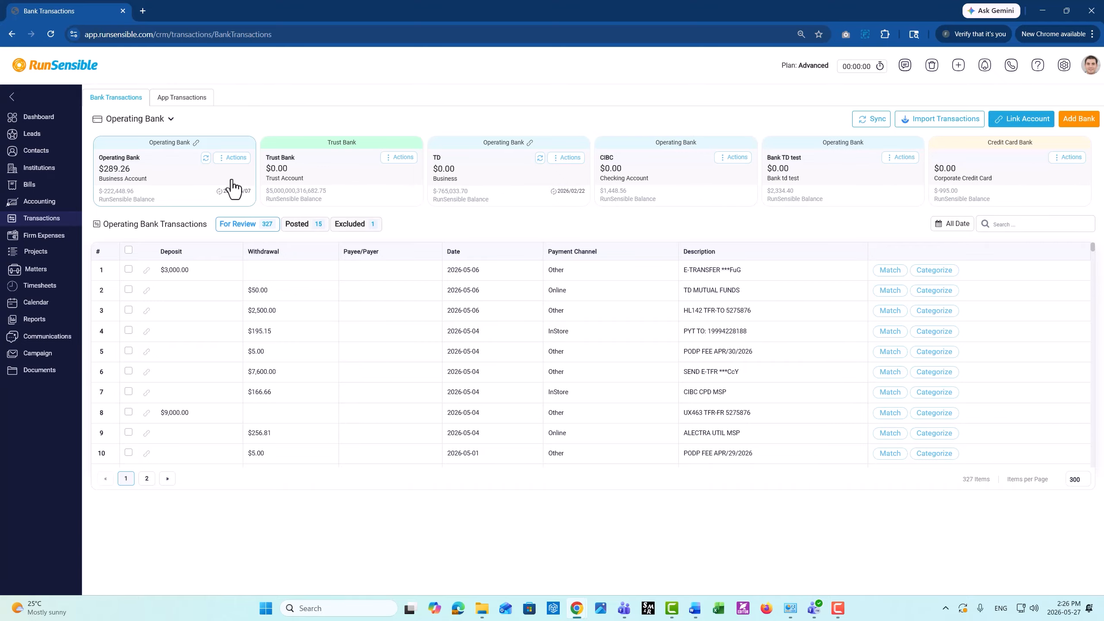
Switch to the Trust Bank account to view its transactions.
left_click(353, 179)
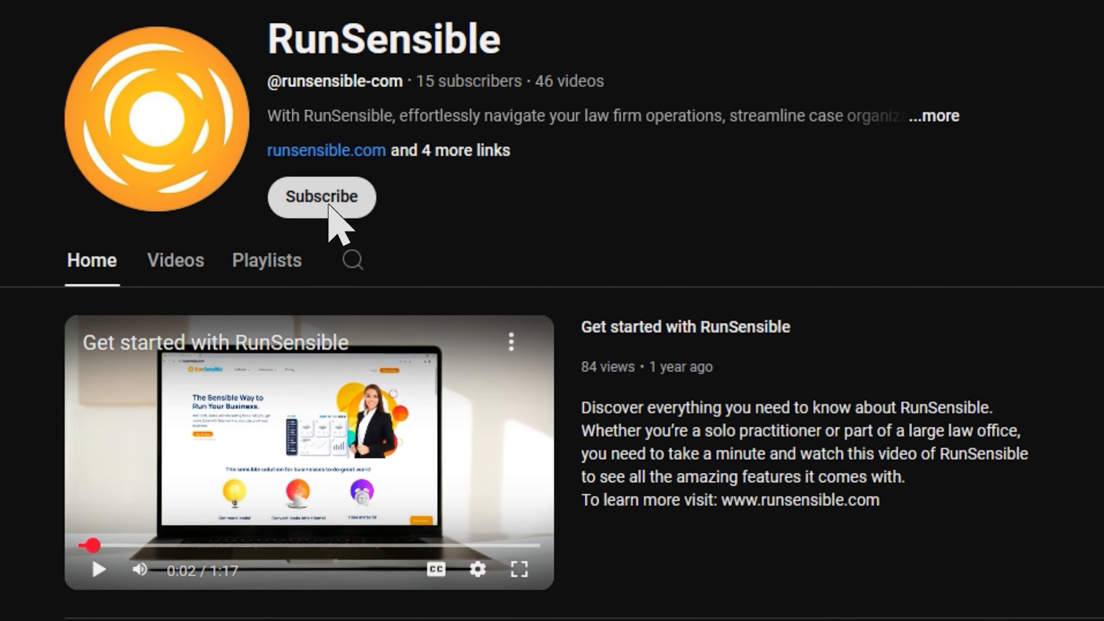
left_click(329, 205)
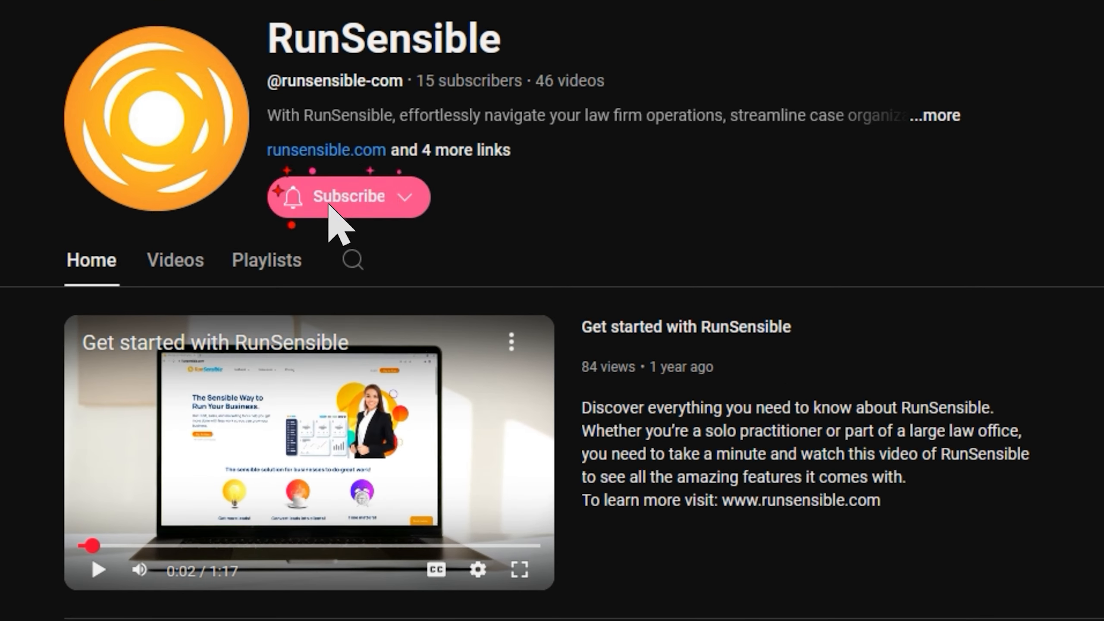